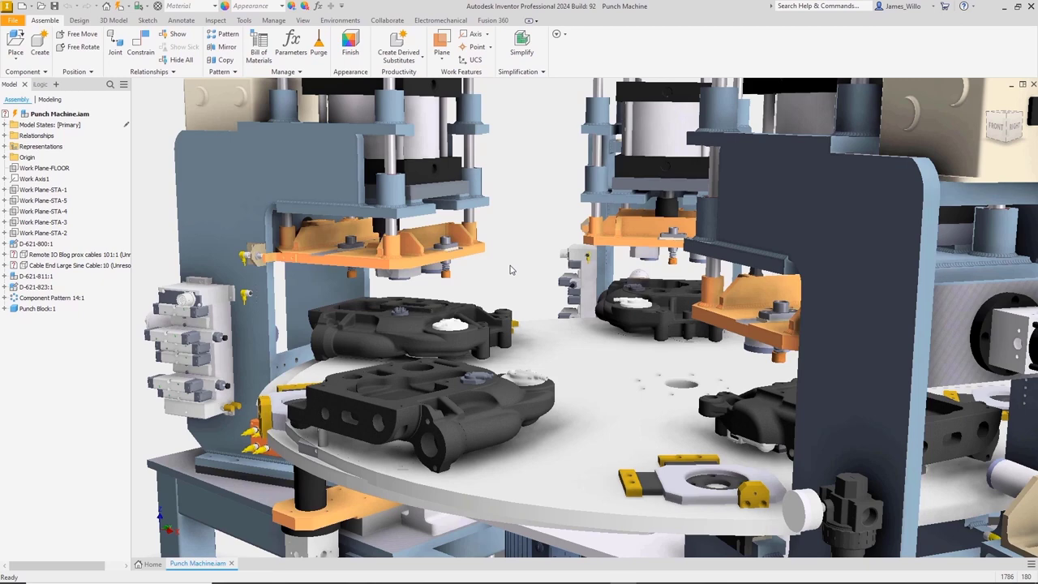
- Open the Punch Block part from the assembly and start a new Finish
left_click(442, 305)
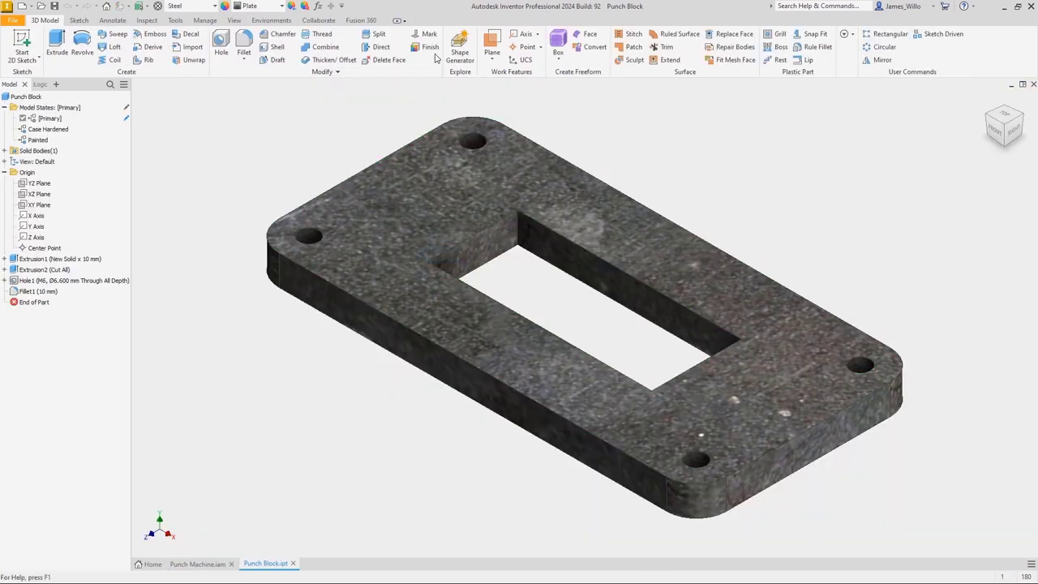
left_click(428, 48)
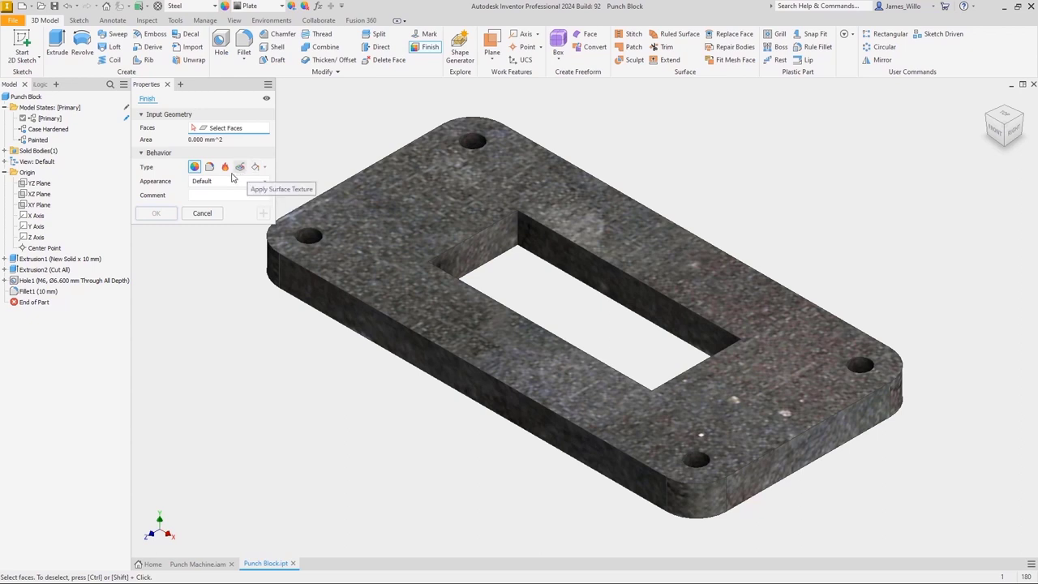
- Make the finish a Case Hardening 55±5HRC heat treatment, Textured - Gray, short description 'Case Hardening'
left_click(226, 168)
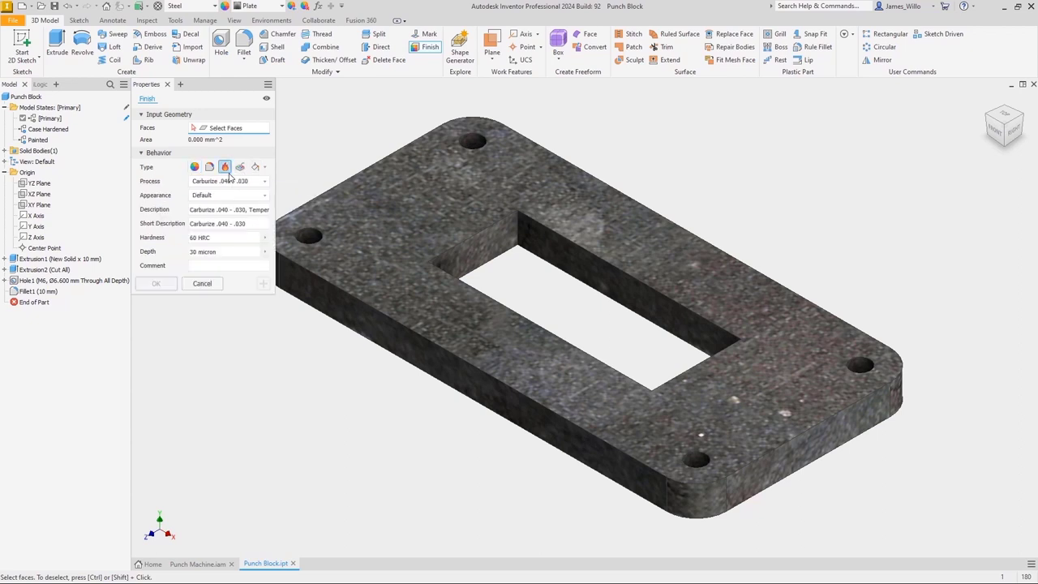
left_click(265, 182)
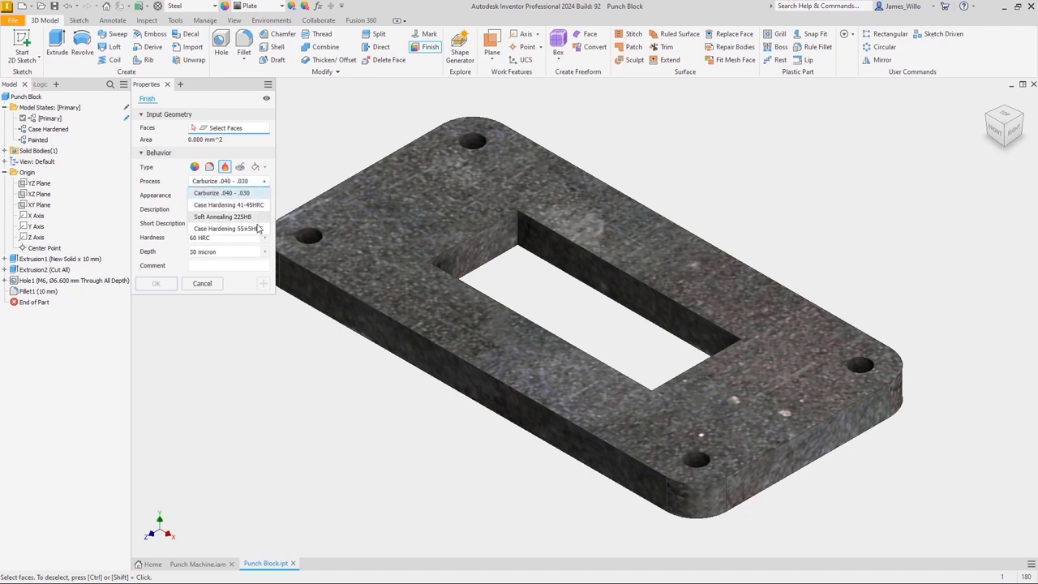
left_click(256, 229)
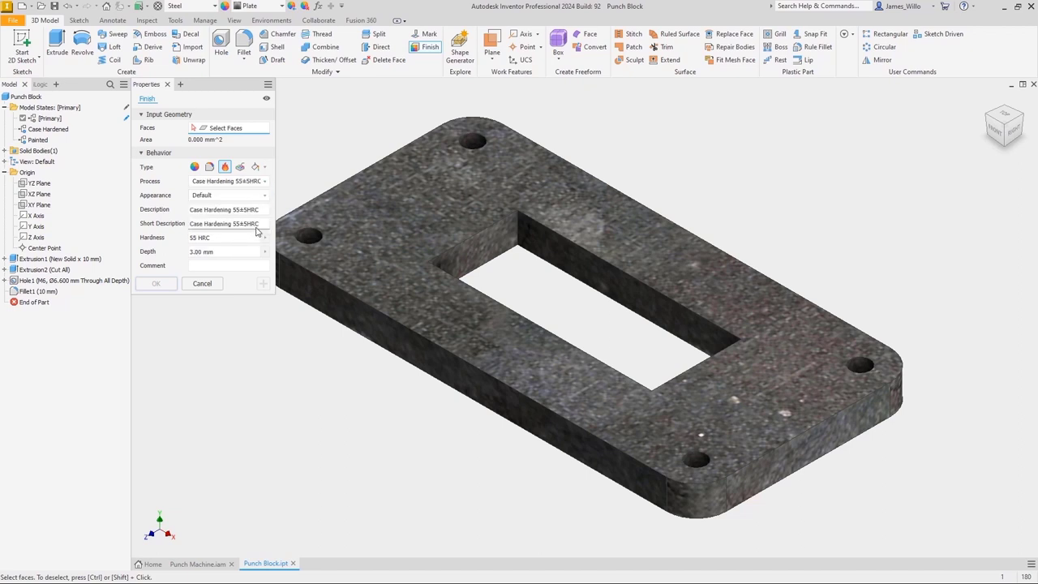
left_click(234, 197)
scroll(223, 267, "down", 5)
left_click(213, 339)
left_click(232, 226)
left_click(232, 224)
key("Delete")
key("Delete")
key("Delete")
key("Delete")
key("Delete")
key("Delete")
key("Delete")
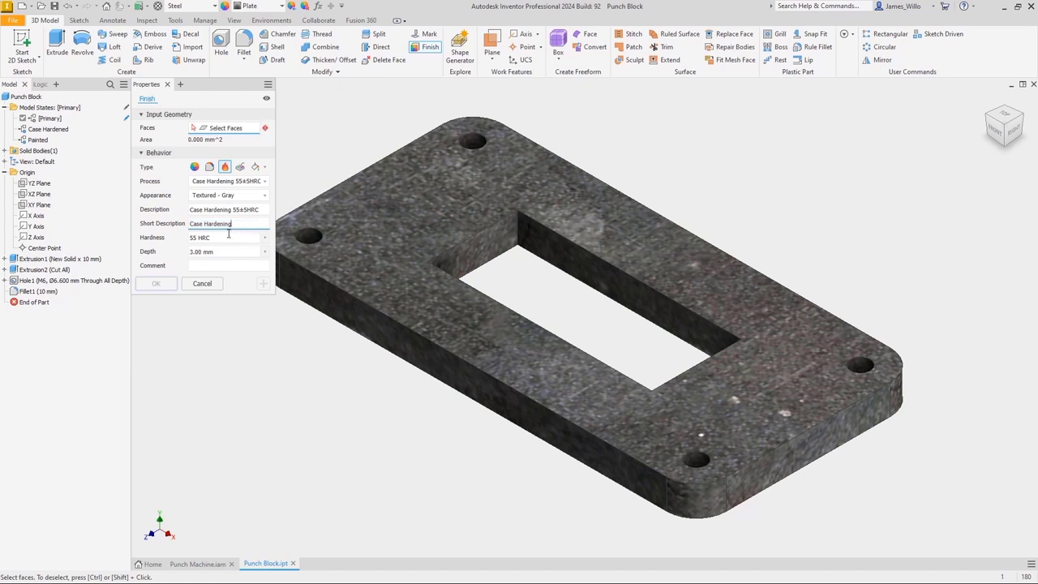
- Comment the finish 'Sub Contract' and apply it to all 18 faces of the plate
left_click(216, 238)
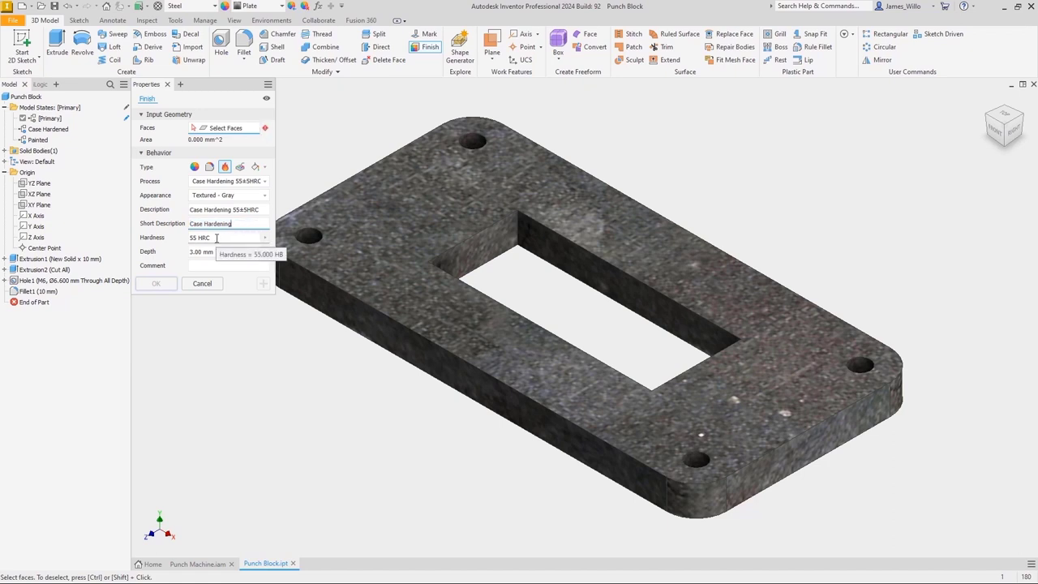
left_click(202, 265)
type("Sub")
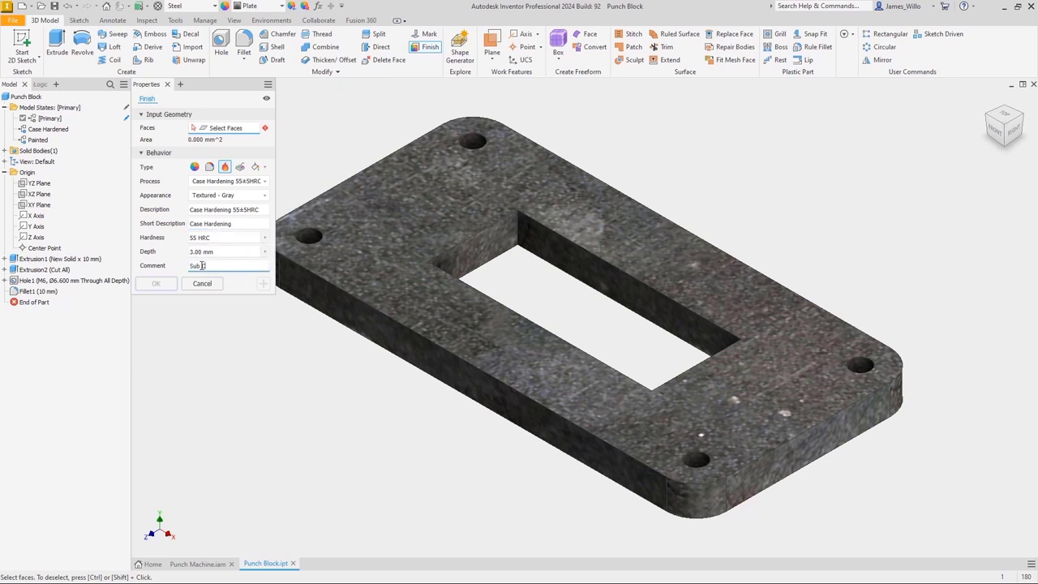
type(" Contract")
left_click(427, 221)
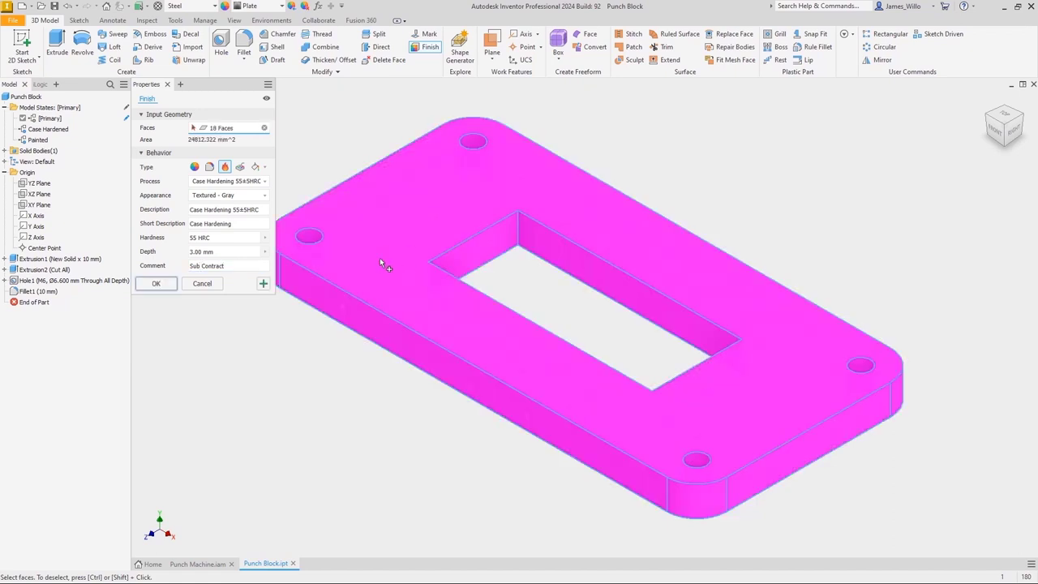
left_click(157, 283)
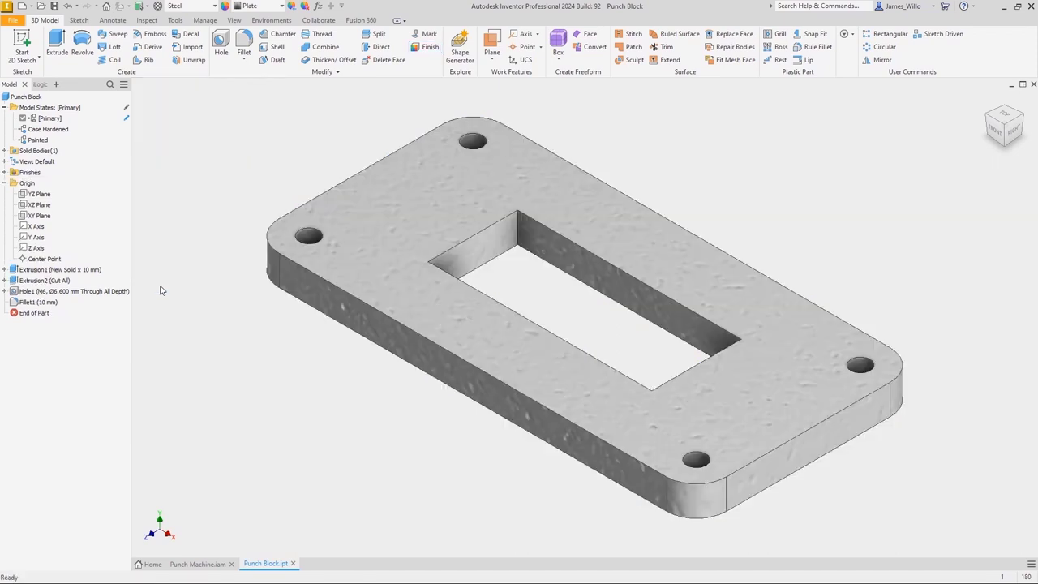
- Activate the Case Hardened model state and unsuppress Finish17 in it
left_click(4, 172)
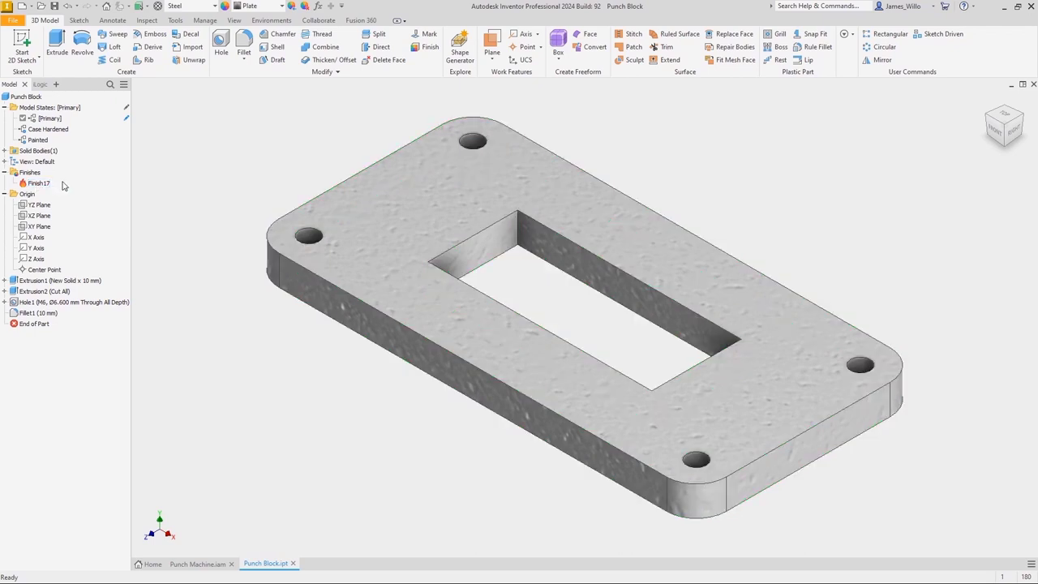
double_click(60, 130)
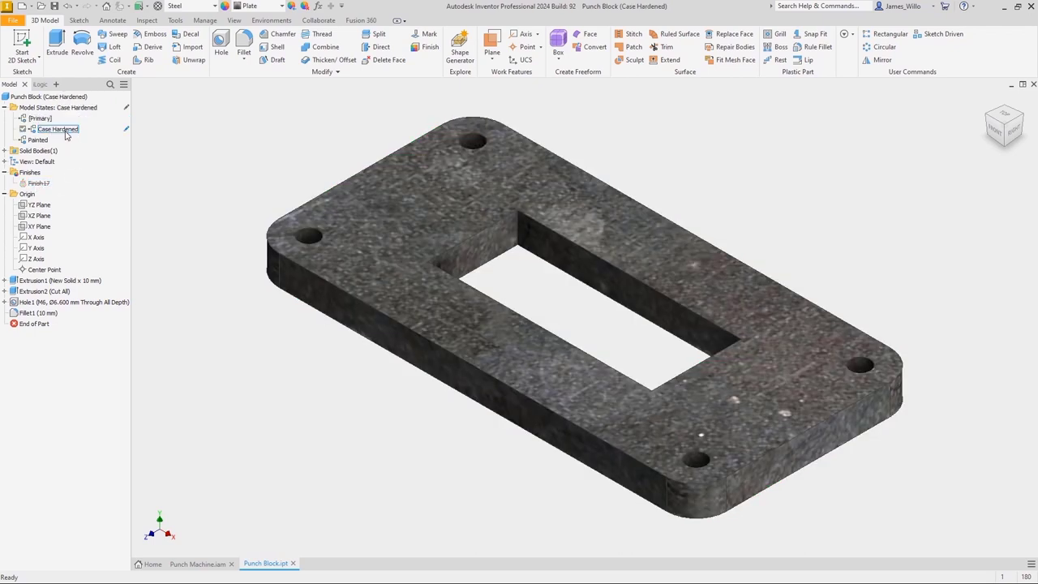
right_click(45, 185)
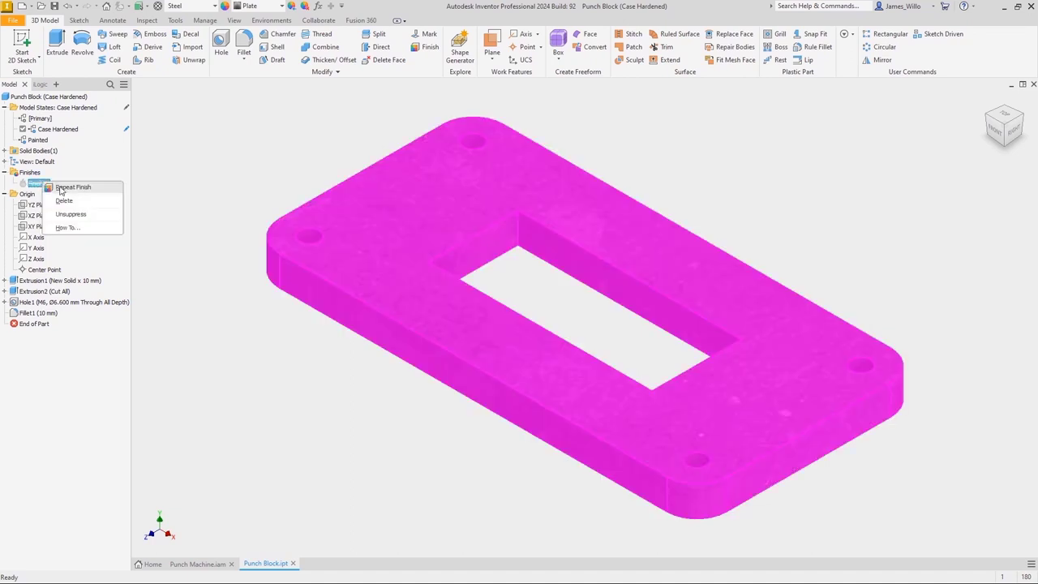
left_click(103, 216)
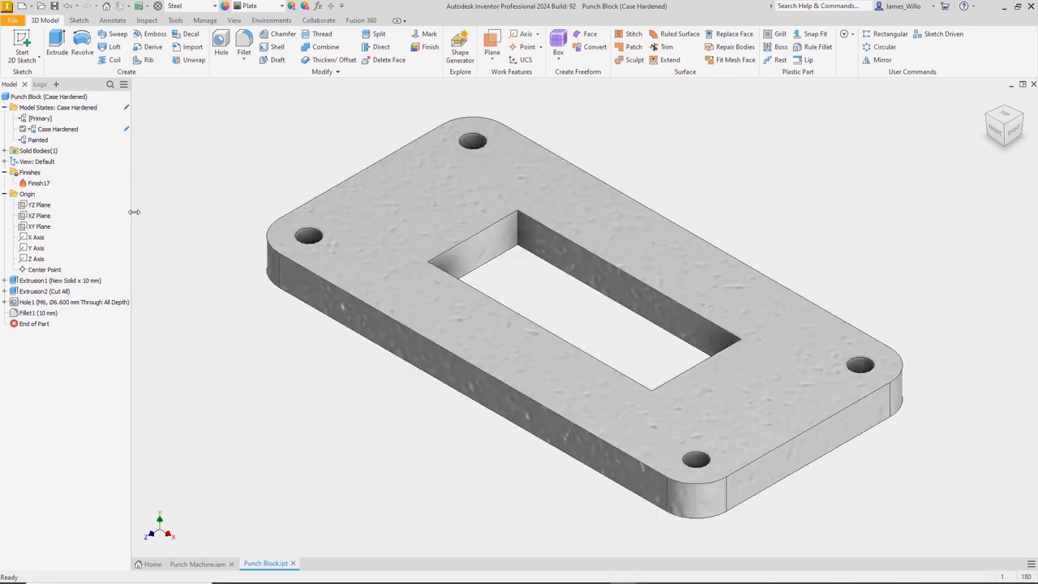
- Add a Primer RAL 8012 paint finish, 50 micron thick, over the whole plate
left_click(430, 48)
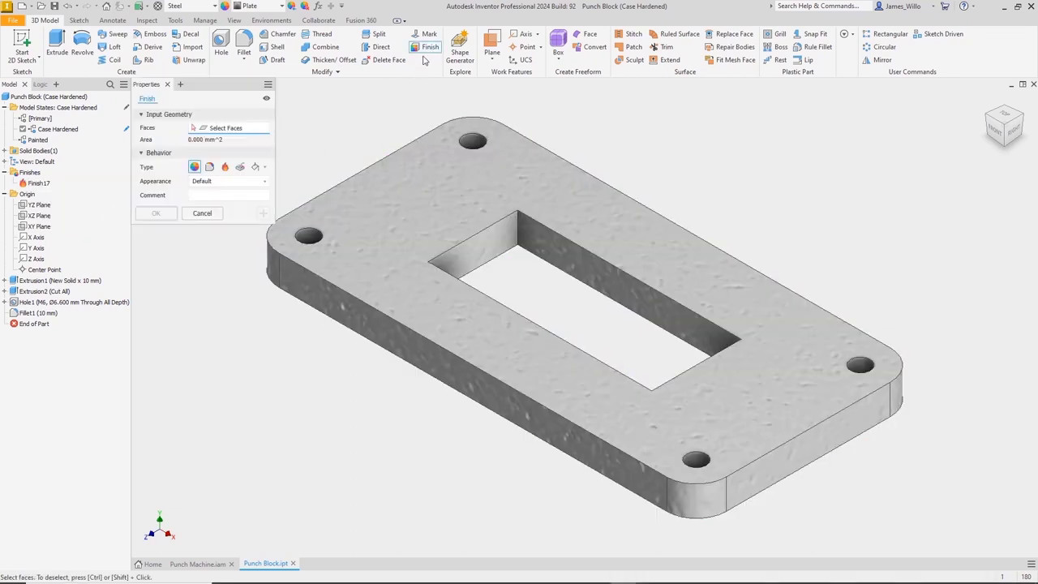
left_click(255, 167)
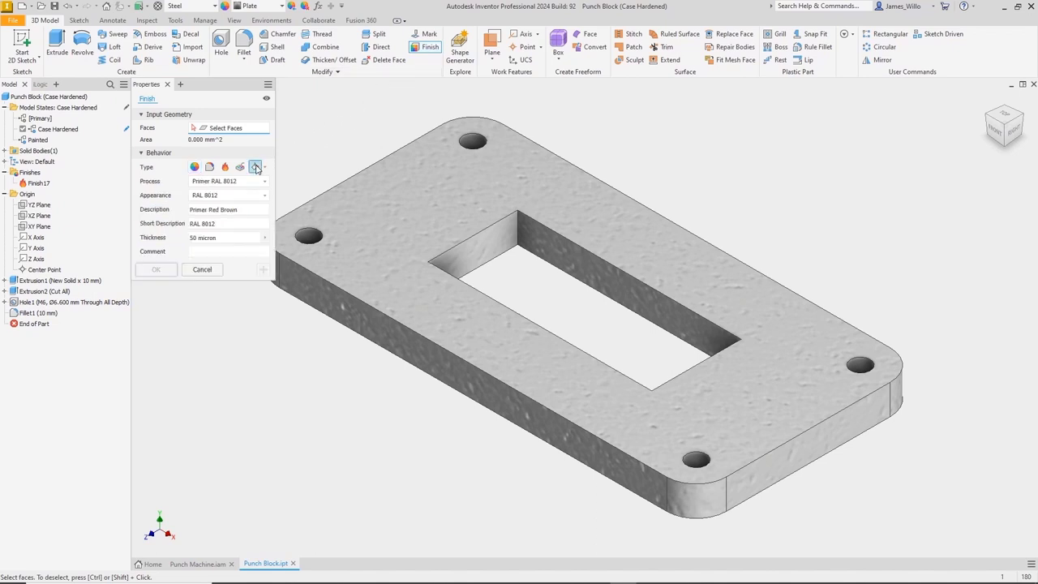
left_click(265, 238)
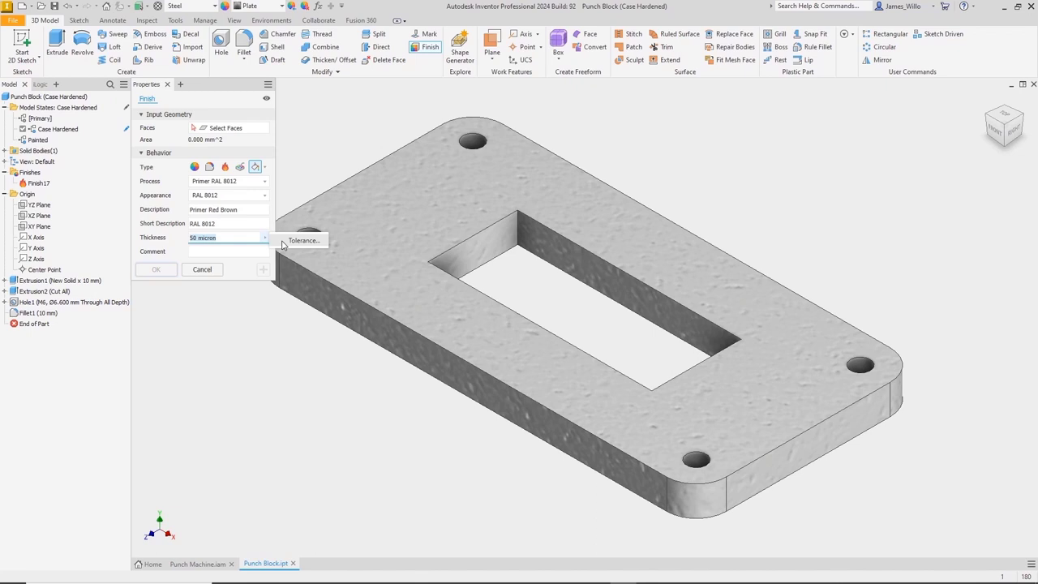
left_click(266, 183)
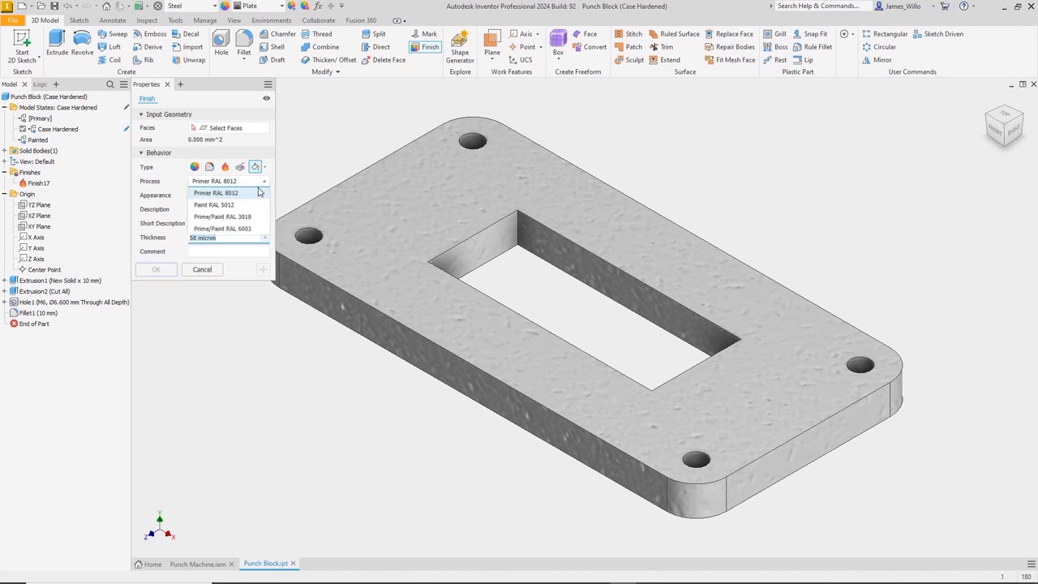
left_click(245, 194)
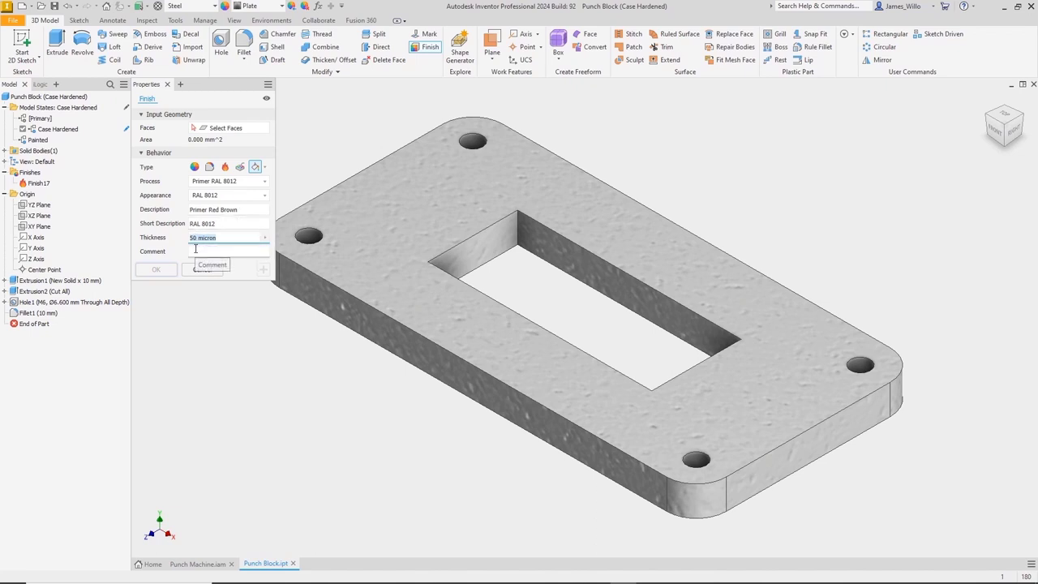
left_click(412, 201)
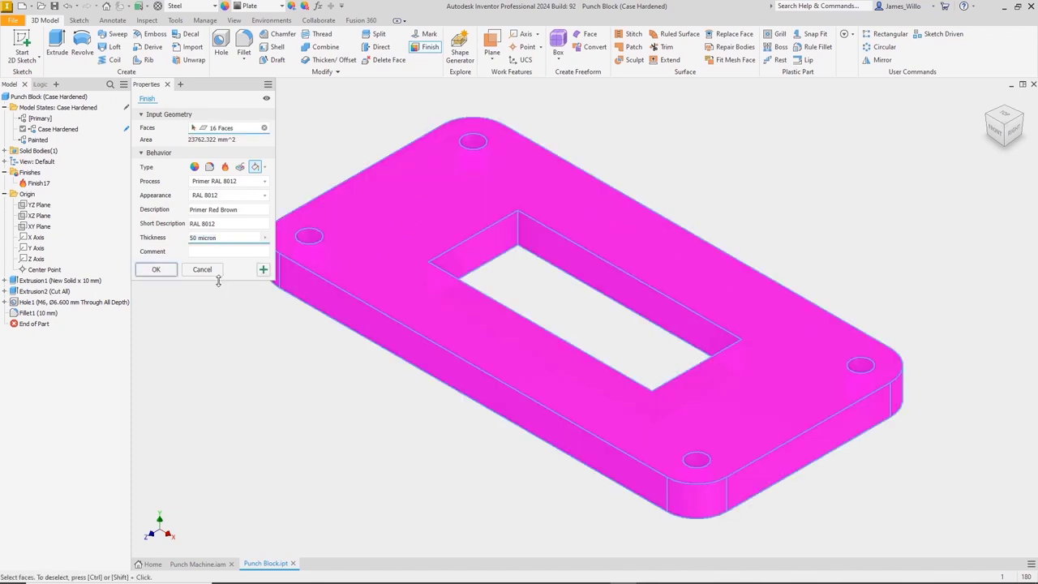
left_click(157, 269)
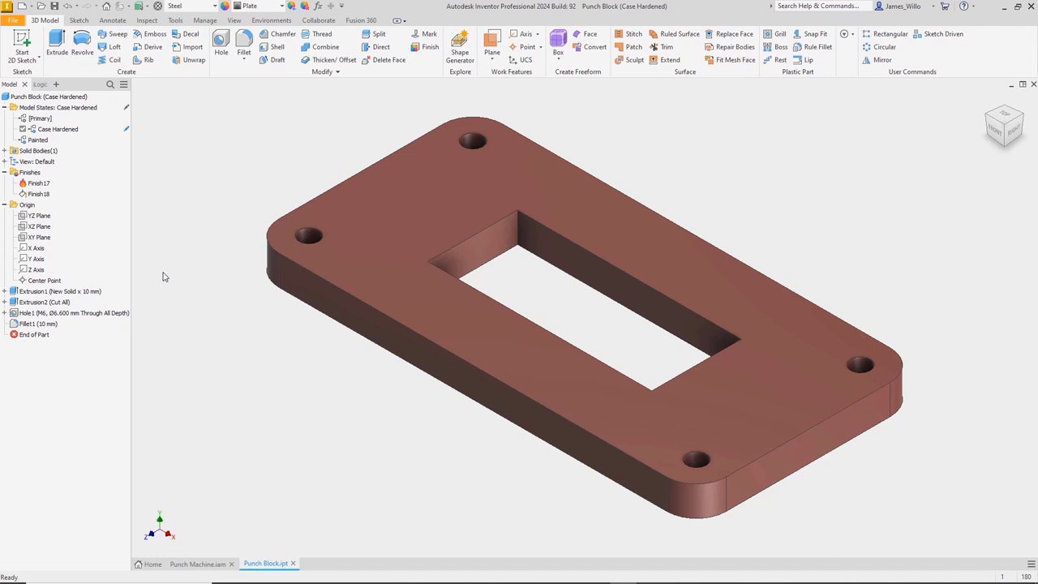
- Add a Paint RAL 5012 Light Blue finish commented 'Final Coat' over all 18 faces
left_click(429, 48)
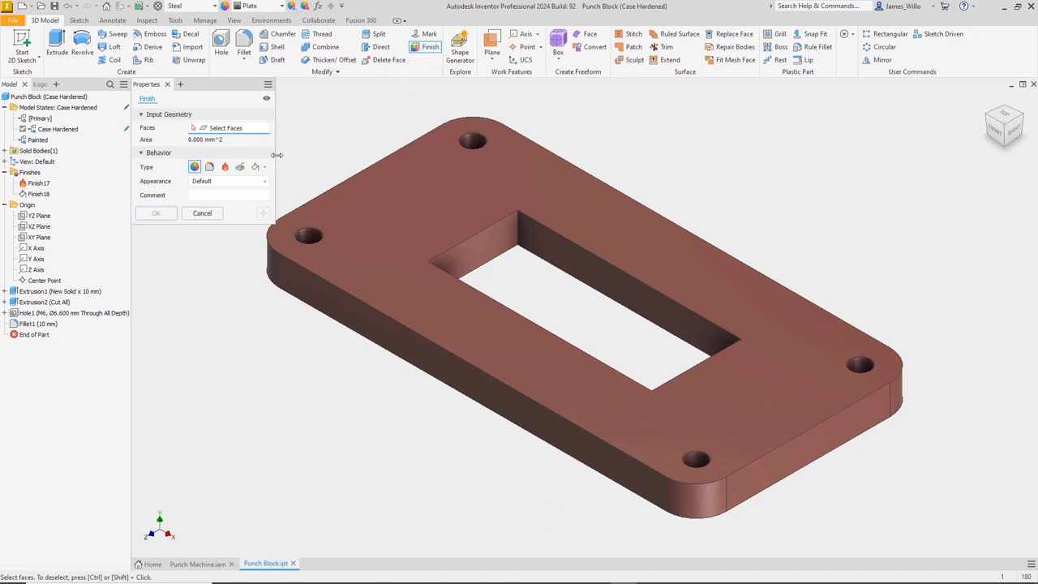
left_click(256, 167)
left_click(255, 181)
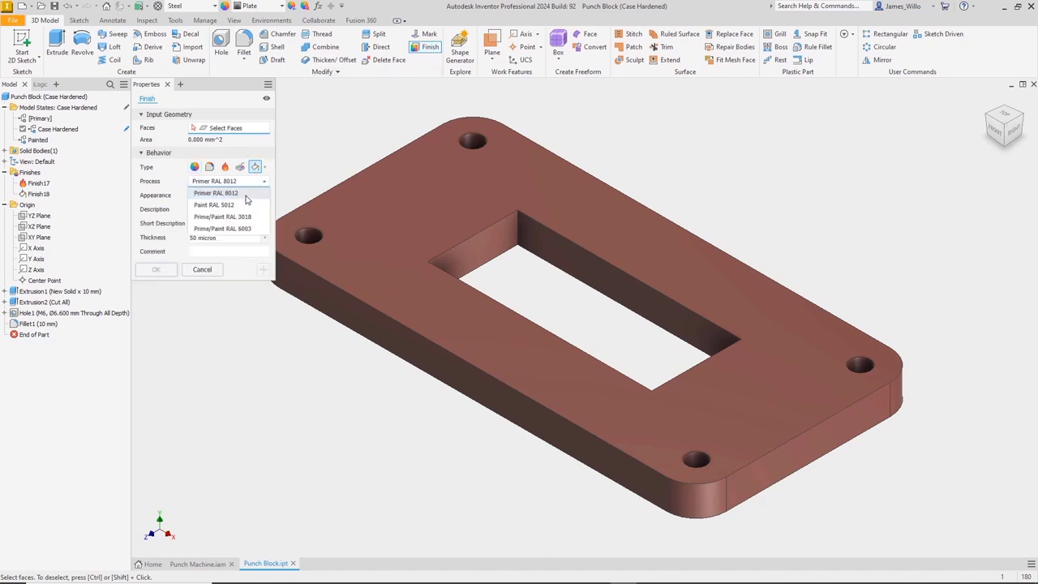
left_click(244, 203)
left_click(216, 252)
type("Final Coat")
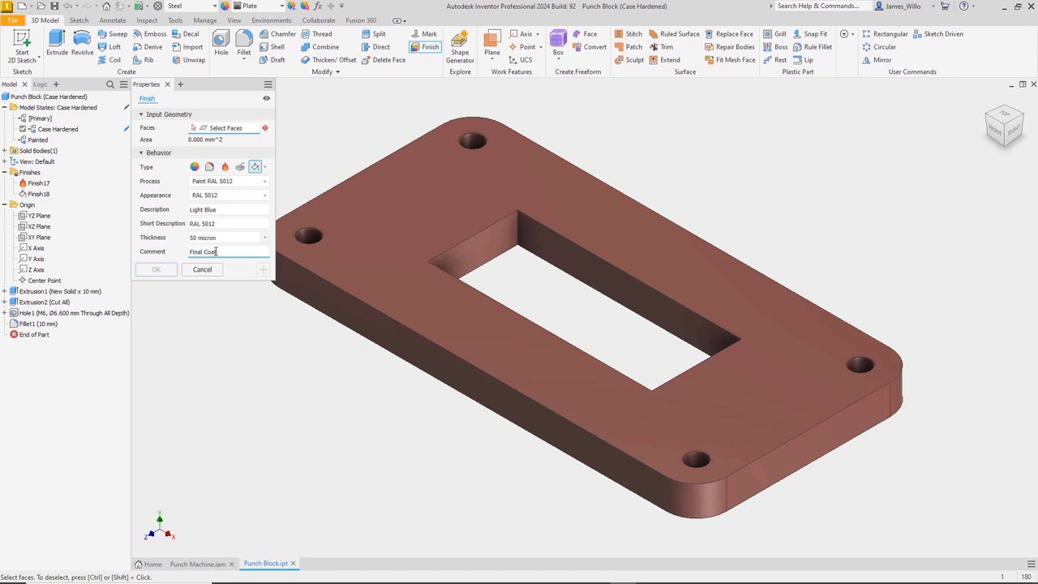
left_click(448, 195)
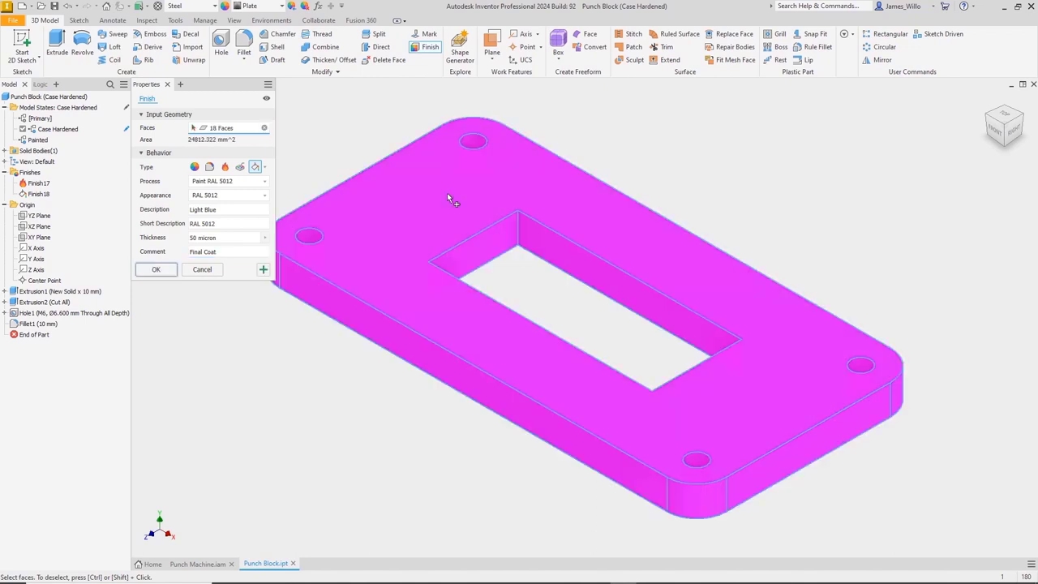
left_click(165, 270)
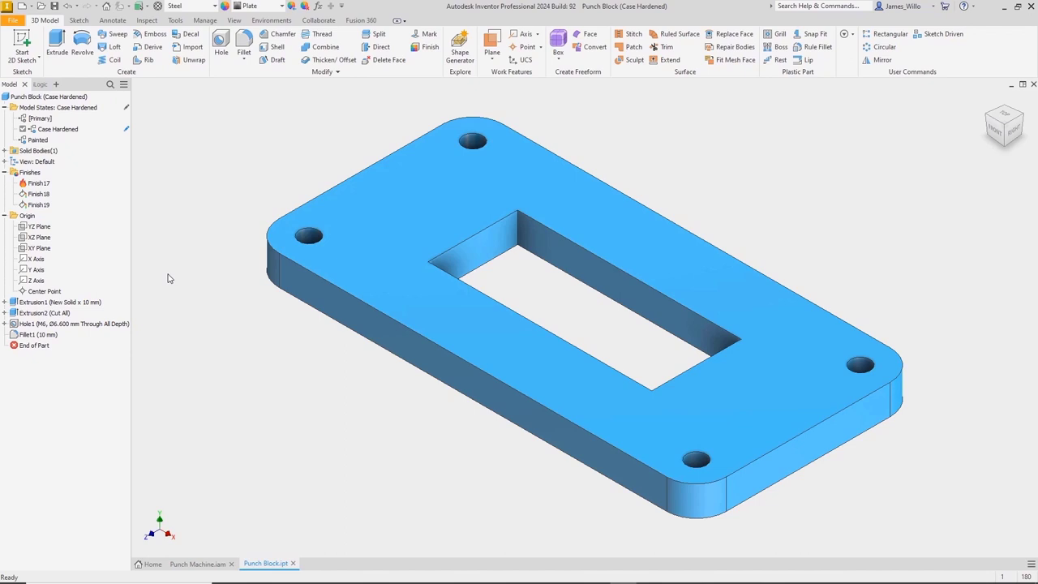
- Suppress Finish18 and Finish19 in the Case Hardened model state
left_click(39, 194)
right_click(51, 207)
left_click(65, 235)
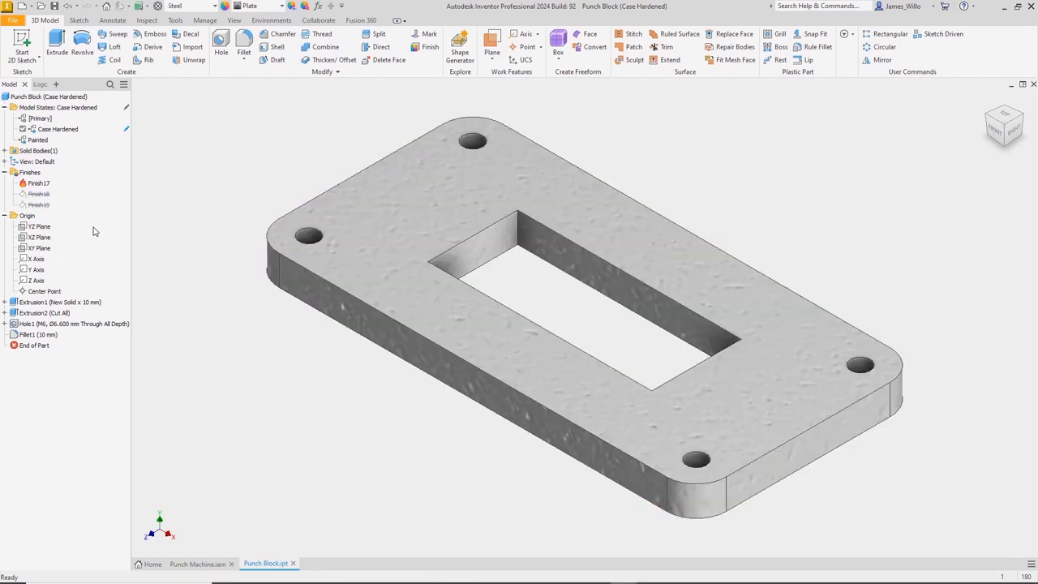
- Make Painted the active model state and unsuppress Finish18 and Finish19 there
double_click(41, 139)
left_click(39, 194)
left_click(45, 205, "shift")
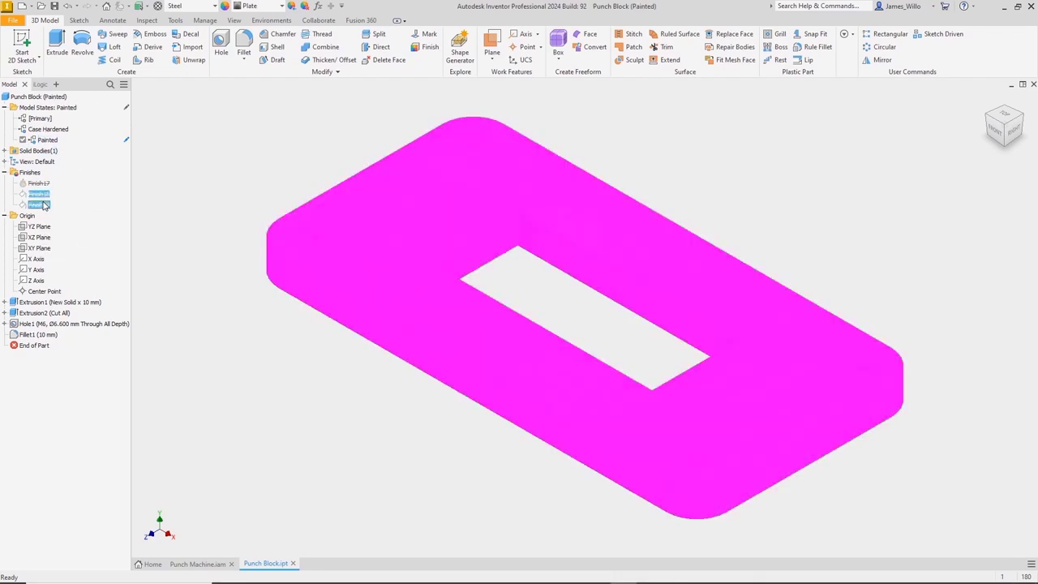
right_click(44, 206)
left_click(91, 234)
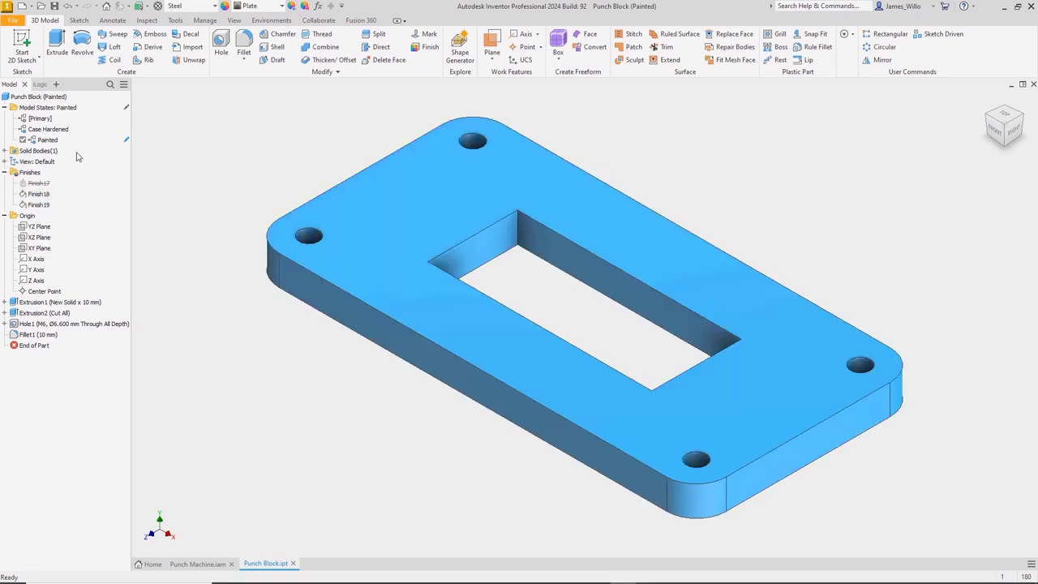
double_click(48, 129)
double_click(47, 140)
- Start a leader note attached to the plate's top-right edge on the ISO view
left_click(316, 6)
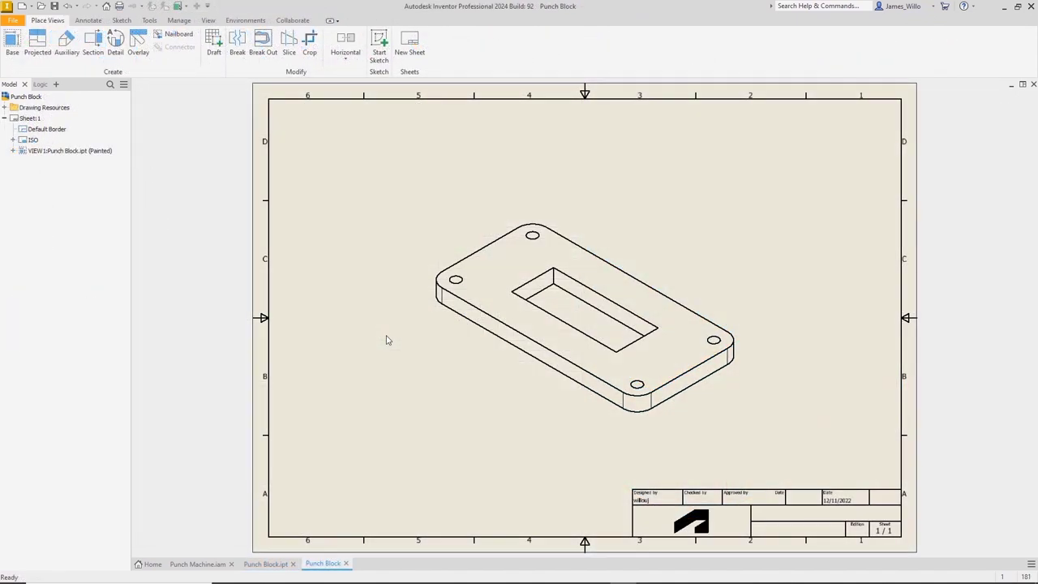
key("l")
key("e")
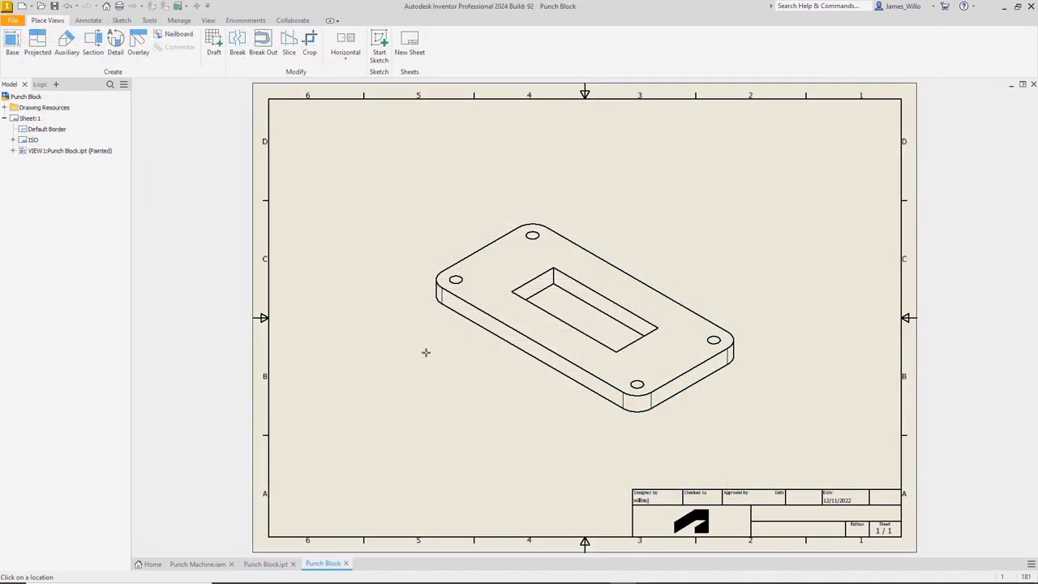
left_click(625, 271)
double_click(656, 221)
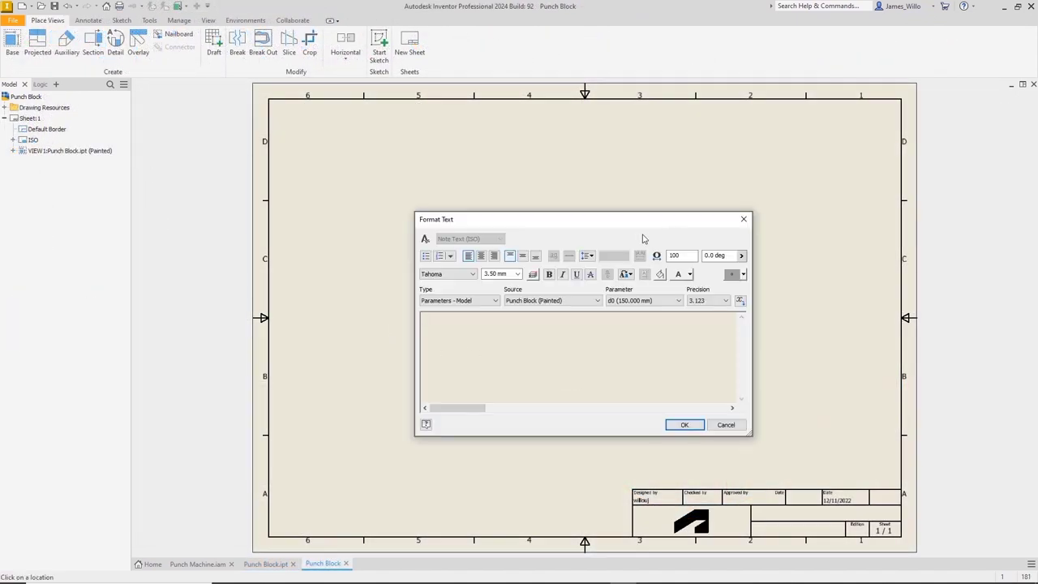
- Insert Finish18's process and thickness (two decimals, 'mm') into the note
left_click(475, 301)
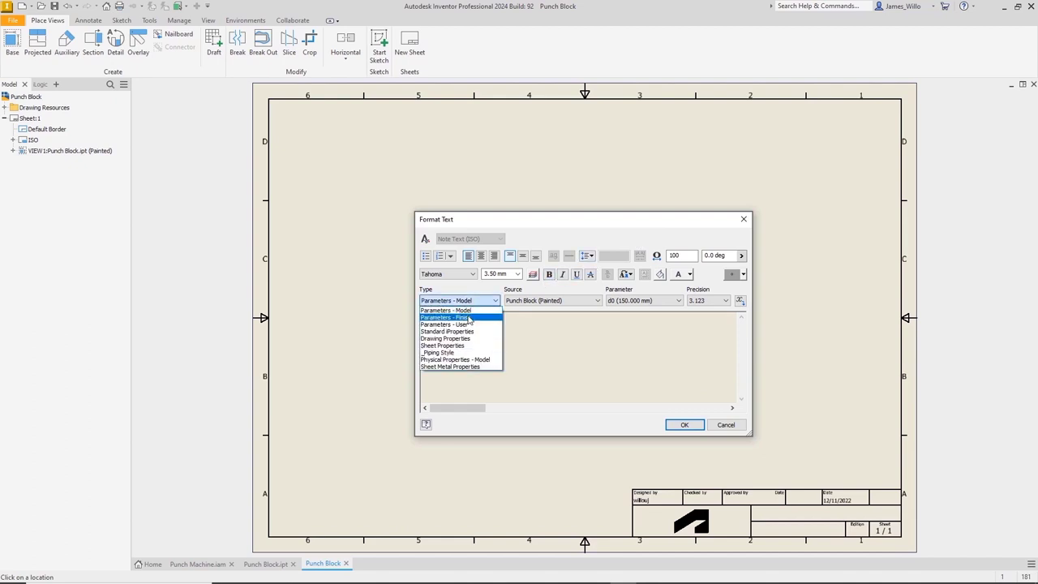
left_click(468, 320)
left_click(641, 301)
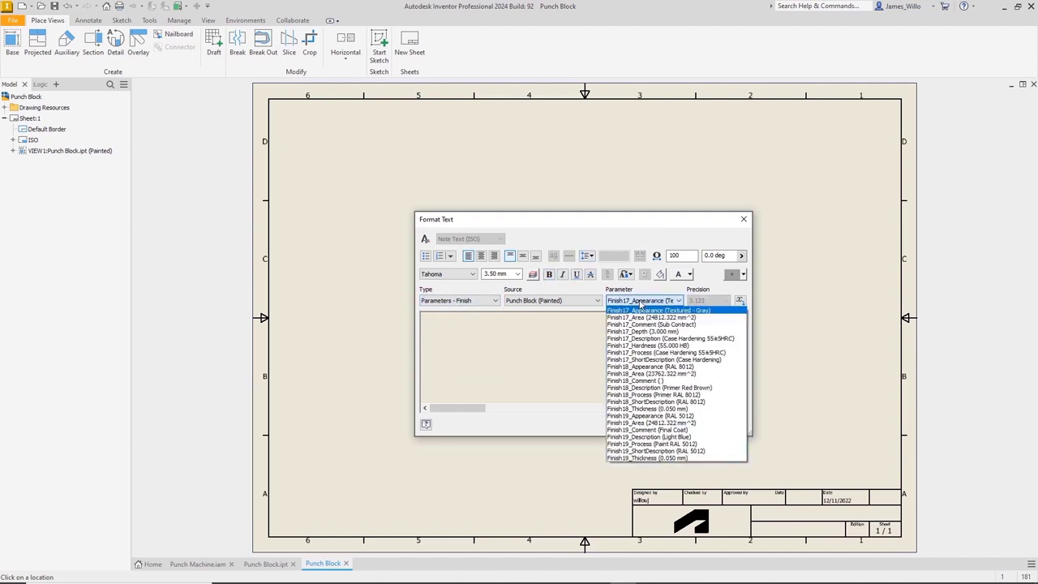
left_click(641, 397)
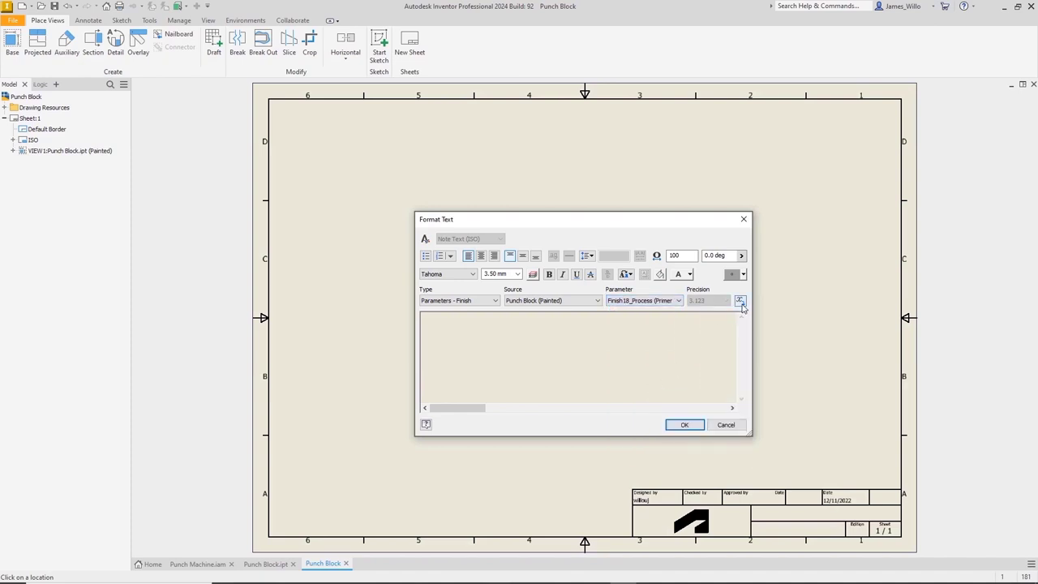
left_click(739, 301)
left_click(679, 302)
left_click(641, 374)
left_click(707, 301)
left_click(695, 324)
left_click(739, 302)
type("mm")
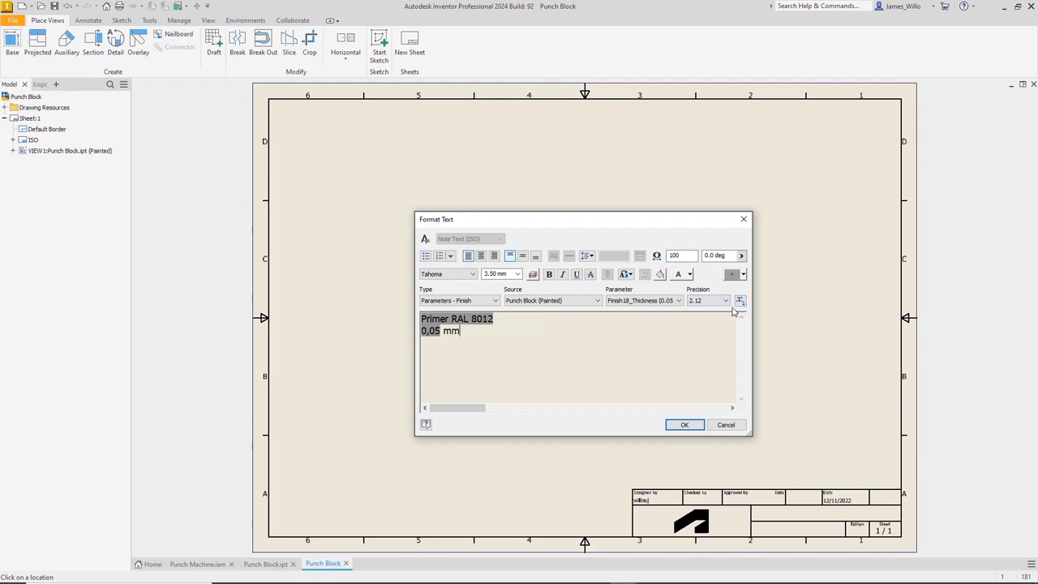
- Add Finish19's process, thickness in mm and 'Final Coat' comment, then place the note
left_click(667, 301)
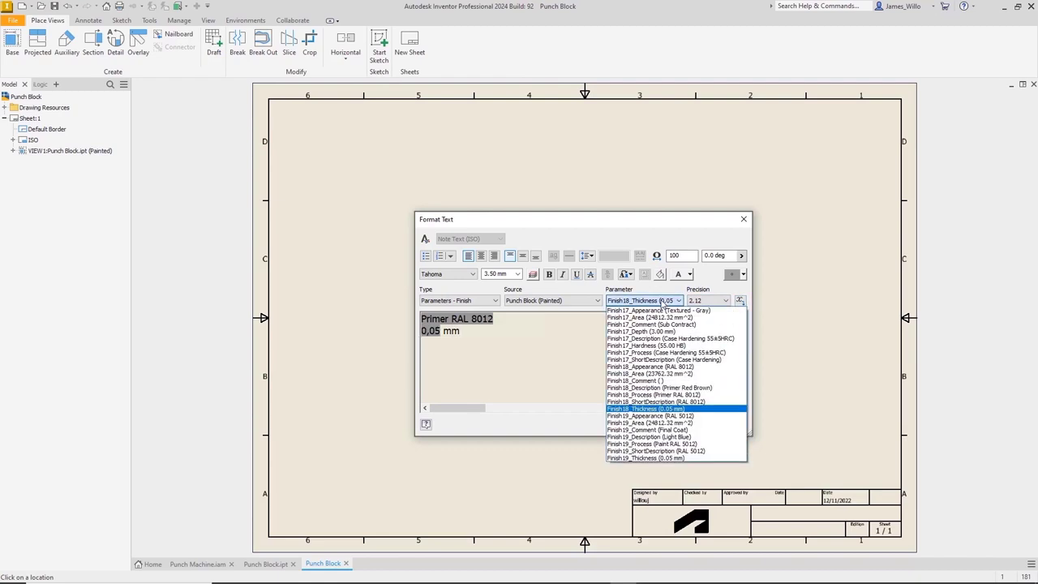
left_click(654, 445)
left_click(740, 301)
left_click(678, 301)
left_click(646, 458)
left_click(740, 301)
type("mm")
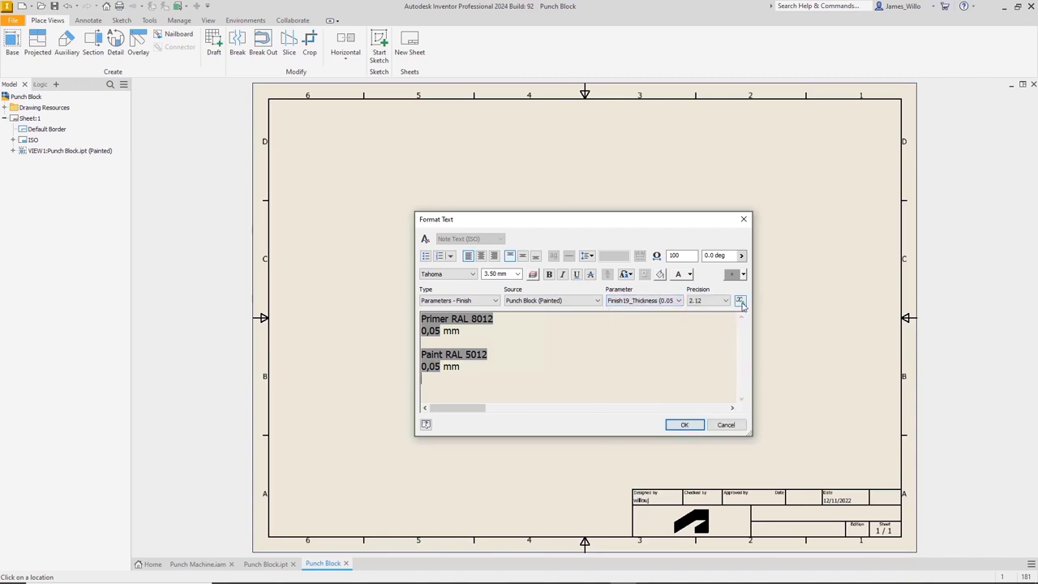
left_click(678, 301)
left_click(649, 429)
left_click(740, 301)
left_click(691, 426)
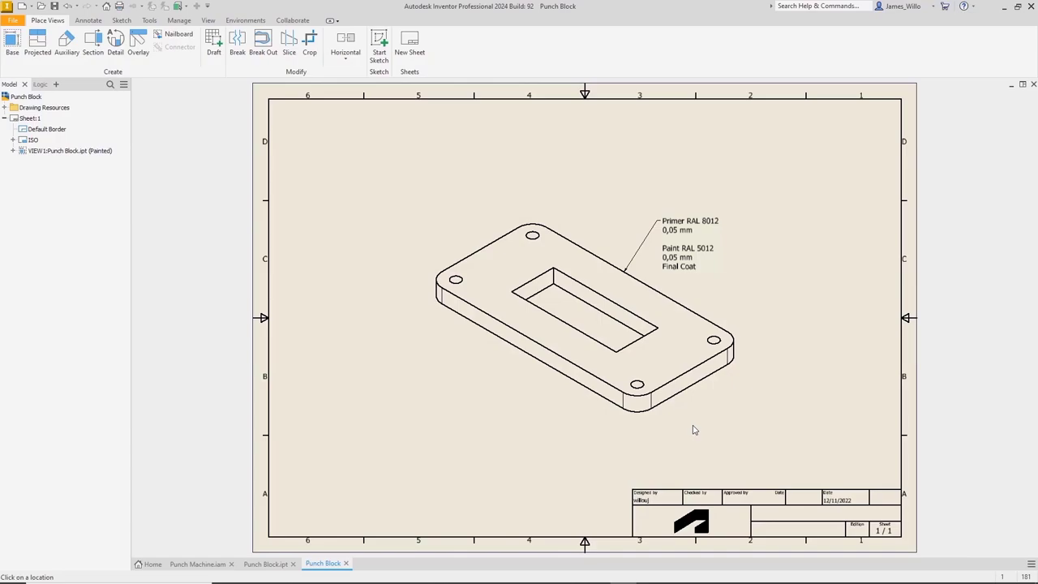